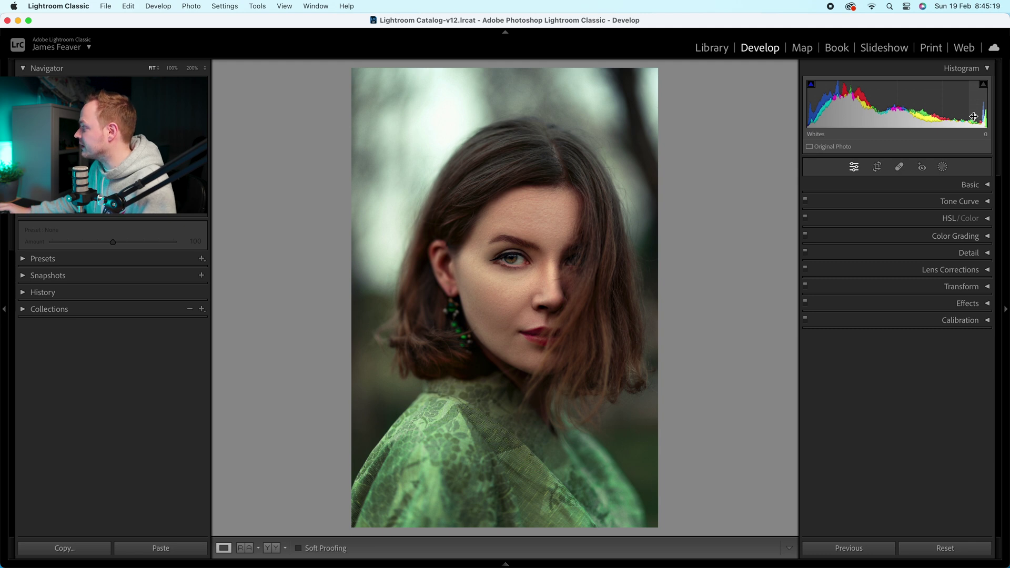
- Raise the Blacks of the portrait to +30 in the basic tone adjustments
{"action": "left_click", "coordinate": [987, 185]}
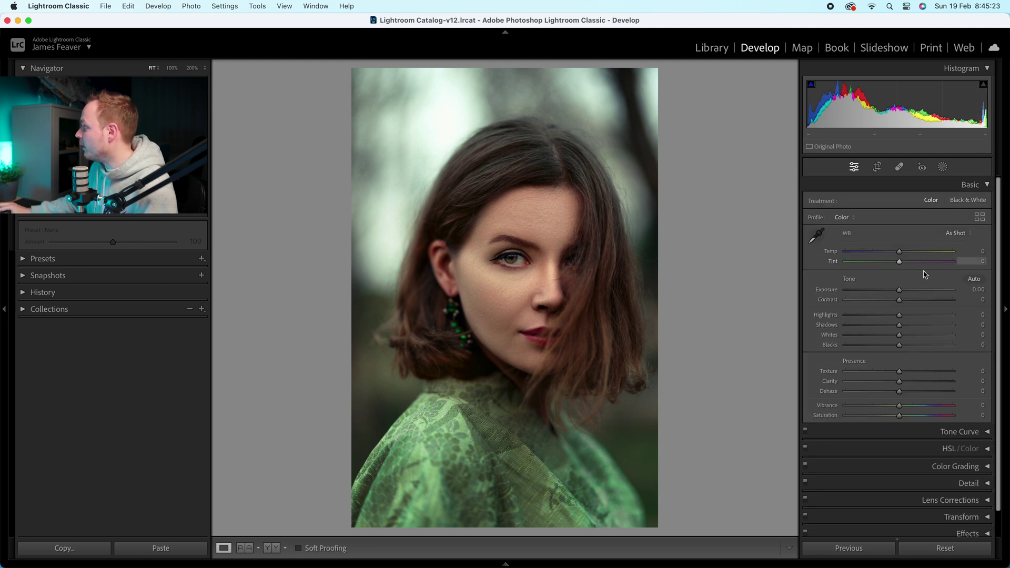
{"action": "left_click_drag", "start_coordinate": [903, 344], "coordinate": [918, 348]}
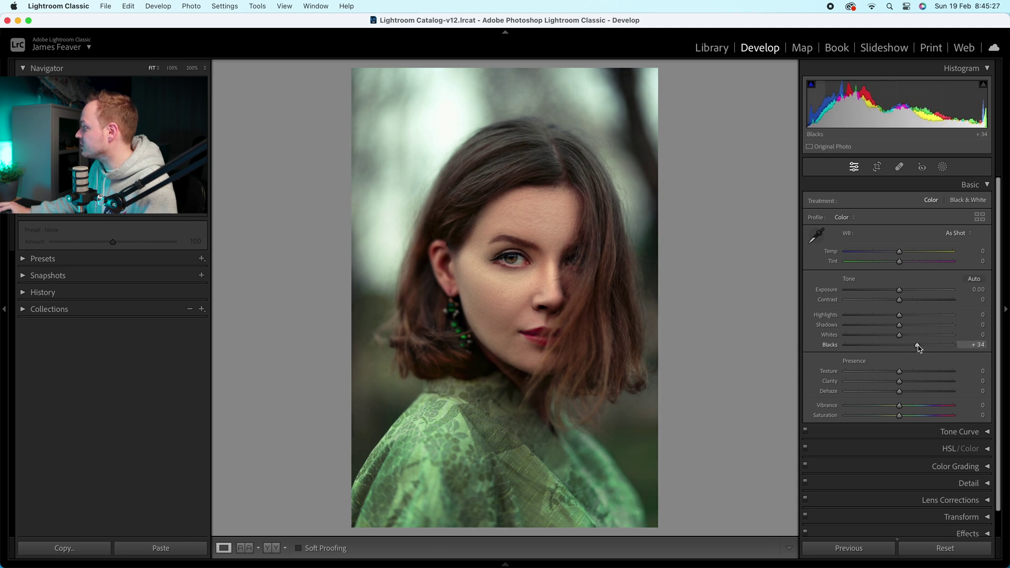
{"action": "left_click", "coordinate": [972, 346]}
{"action": "type", "text": "30"}
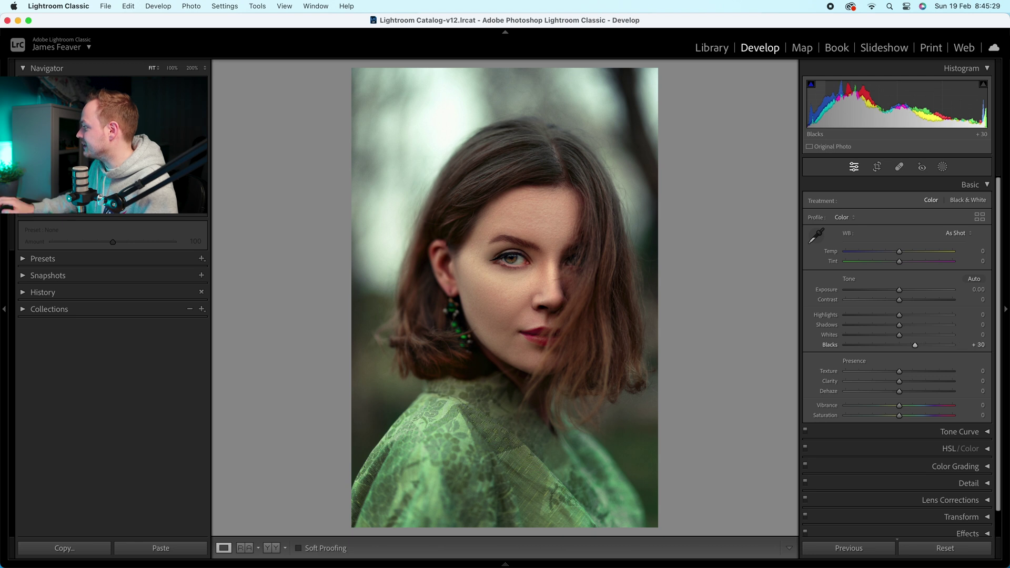
{"action": "key", "text": "Return"}
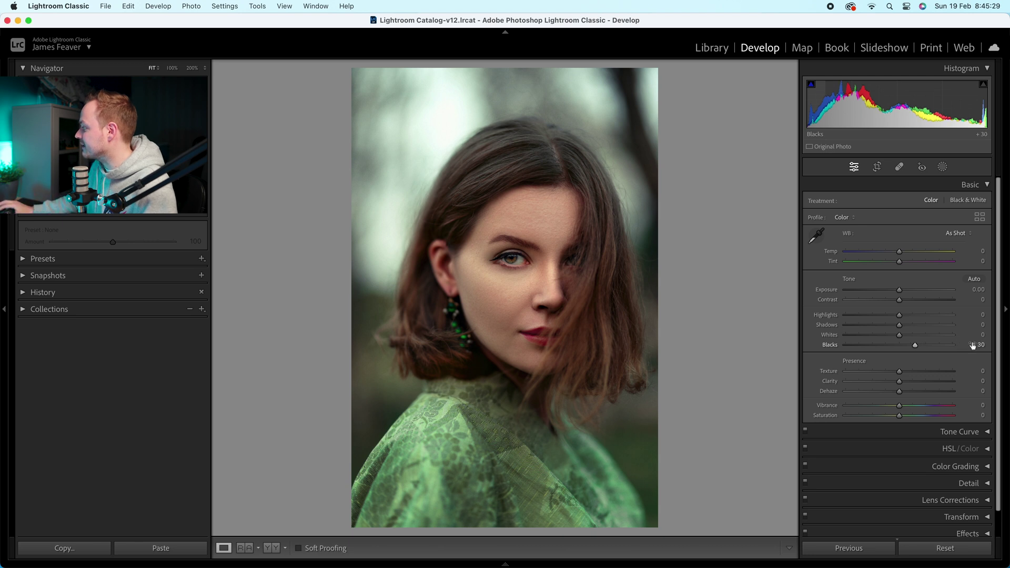
- Set the photo's Texture to +10 and Dehaze to +5, skipping Clarity
{"action": "left_click", "coordinate": [984, 372]}
{"action": "type", "text": "1"}
{"action": "key", "text": "Tab"}
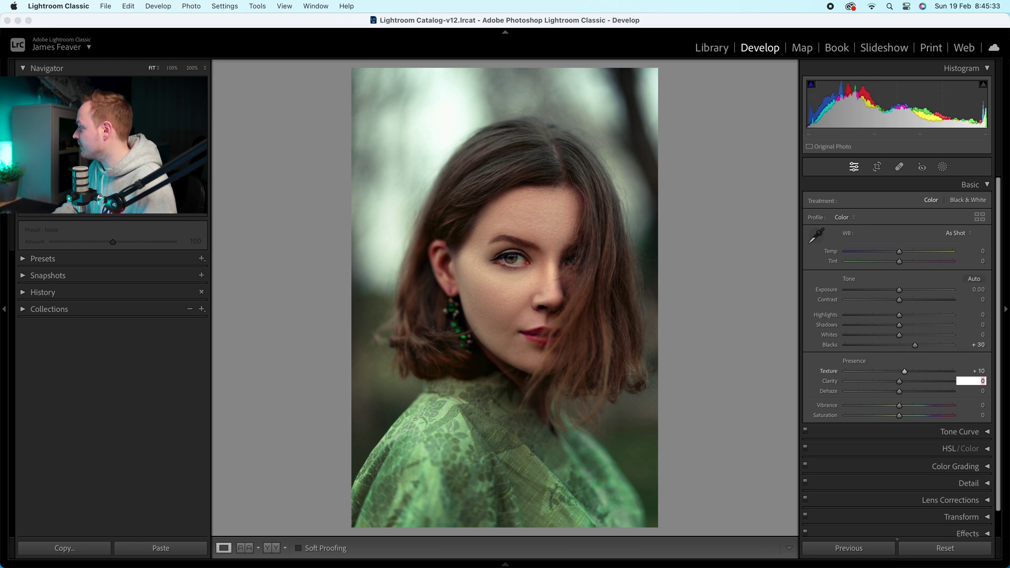
{"action": "key", "text": "Tab"}
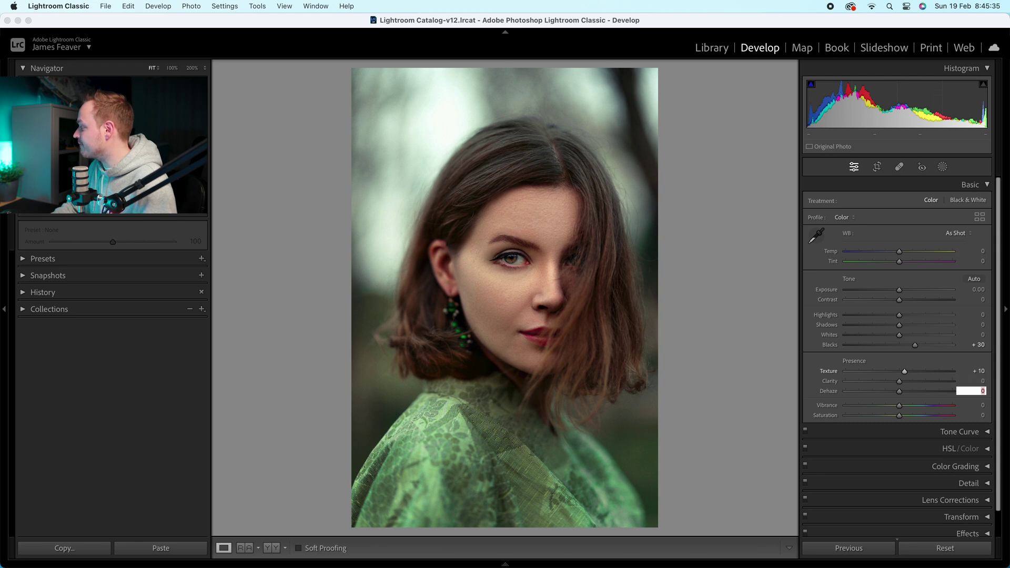
{"action": "key", "text": "Tab"}
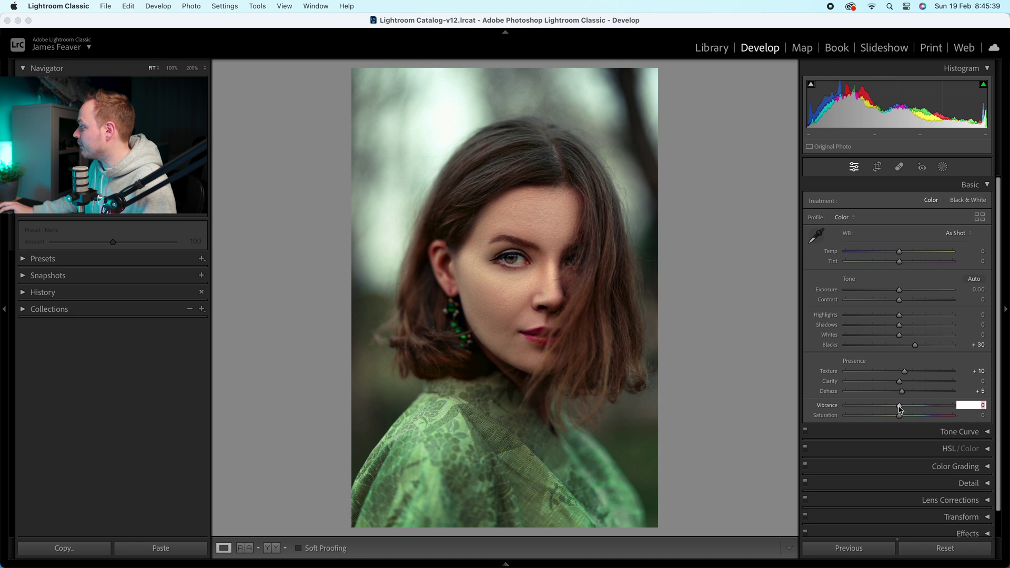
- Set the Vibrance to -15, reduce the Saturation slightly, and close the basic adjustments
{"action": "left_click_drag", "start_coordinate": [900, 408], "coordinate": [892, 409]}
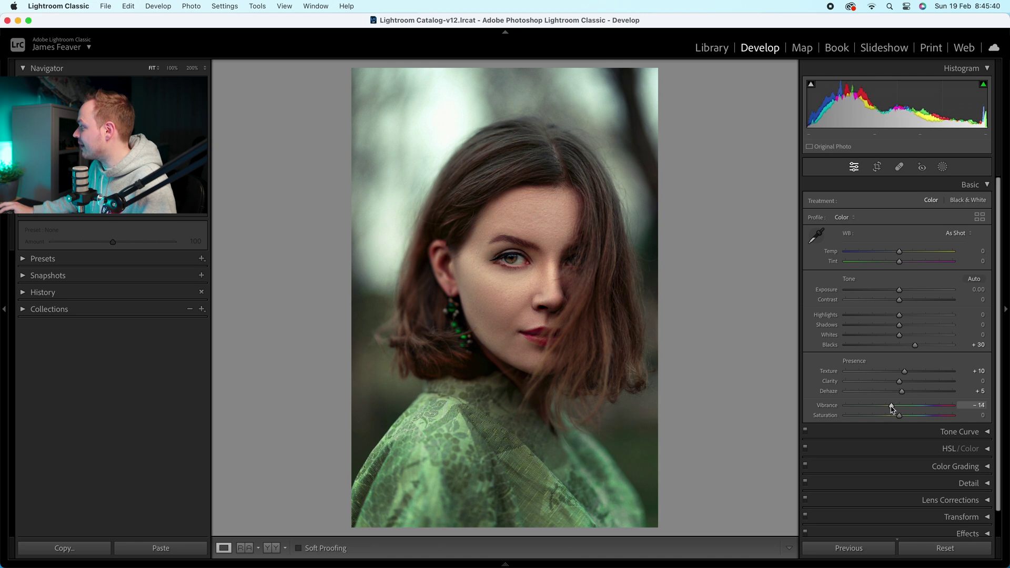
{"action": "left_click", "coordinate": [975, 407]}
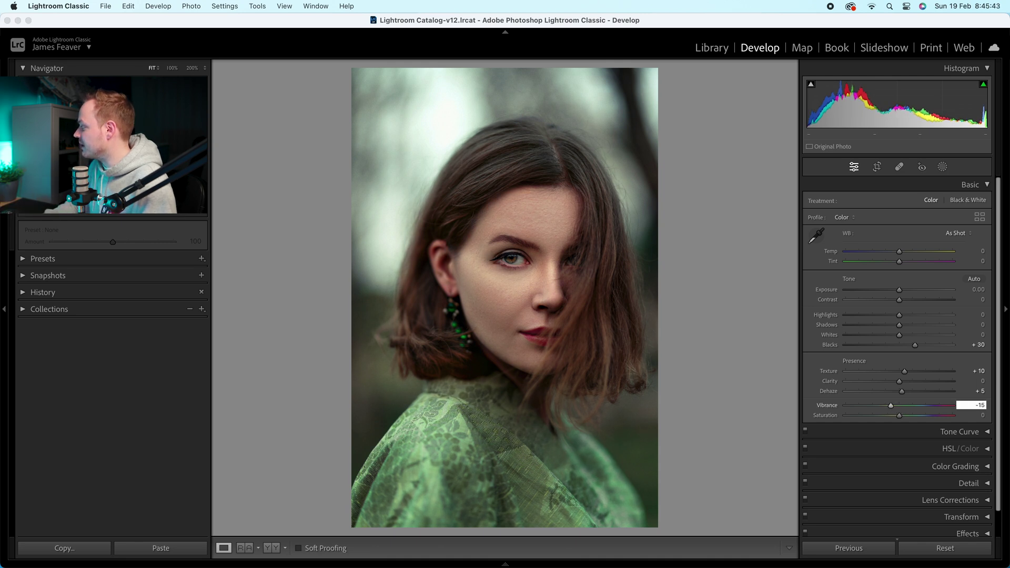
{"action": "key", "text": "Return"}
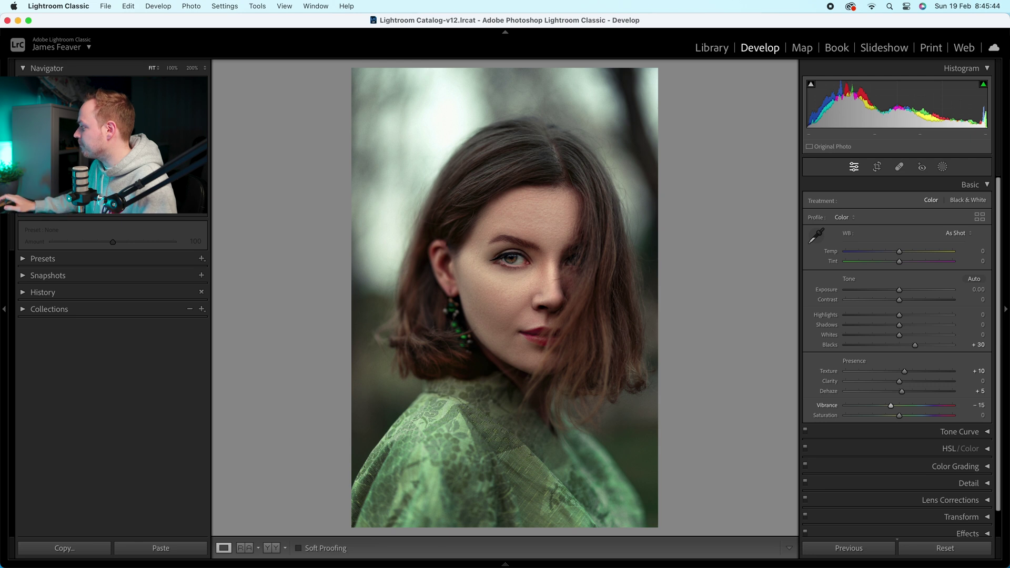
{"action": "left_click", "coordinate": [982, 415]}
{"action": "key", "text": "Return"}
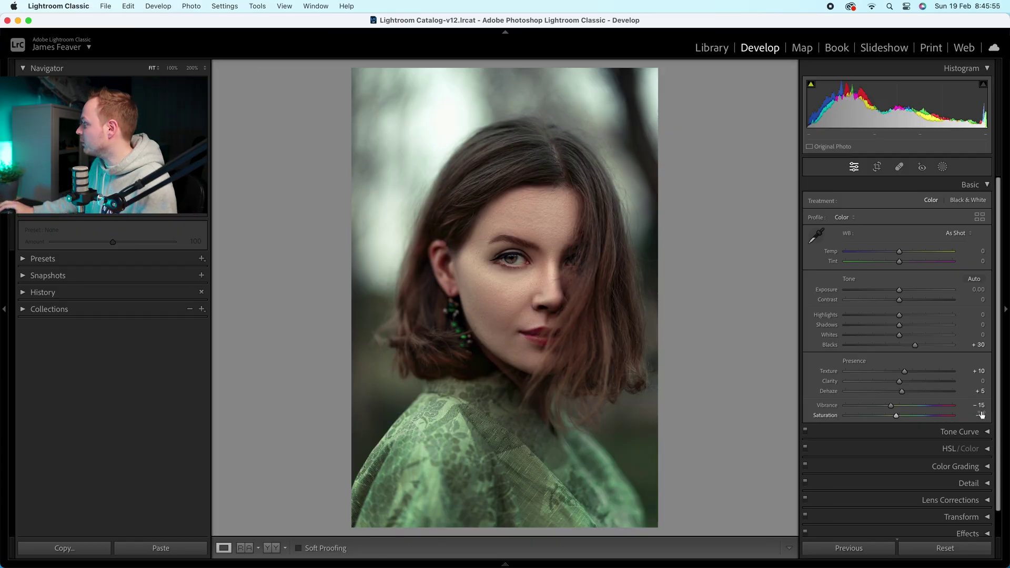
{"action": "left_click", "coordinate": [985, 185]}
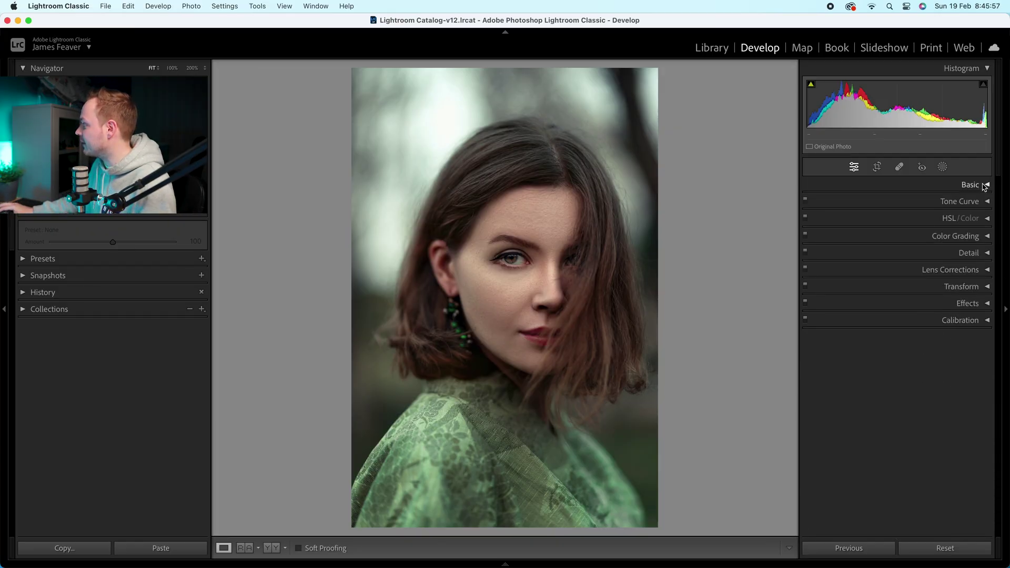
- Lift the black point of the tone curve's RGB point curve to an output of 60 at input 0
{"action": "left_click", "coordinate": [984, 201]}
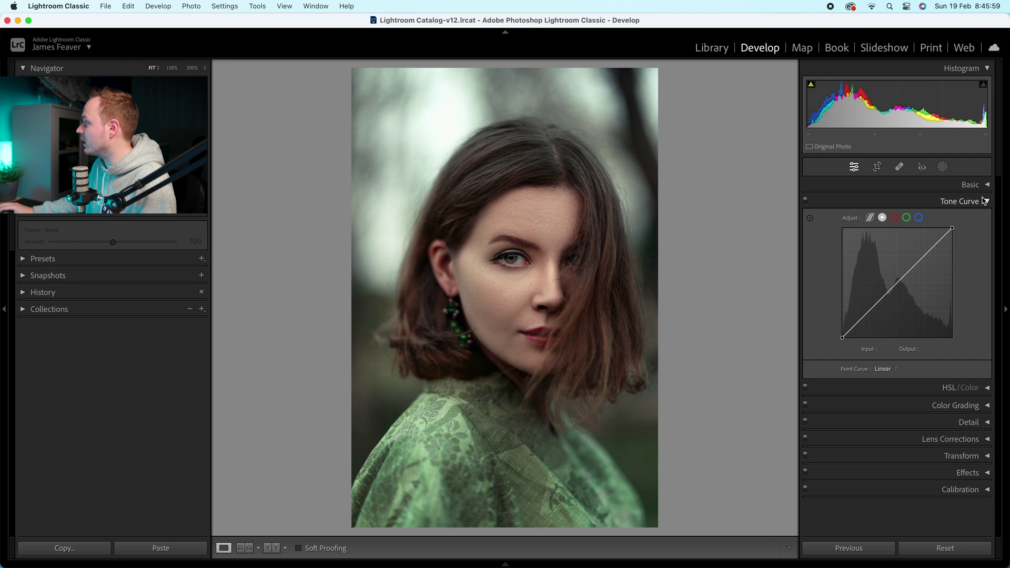
{"action": "left_click", "coordinate": [871, 218]}
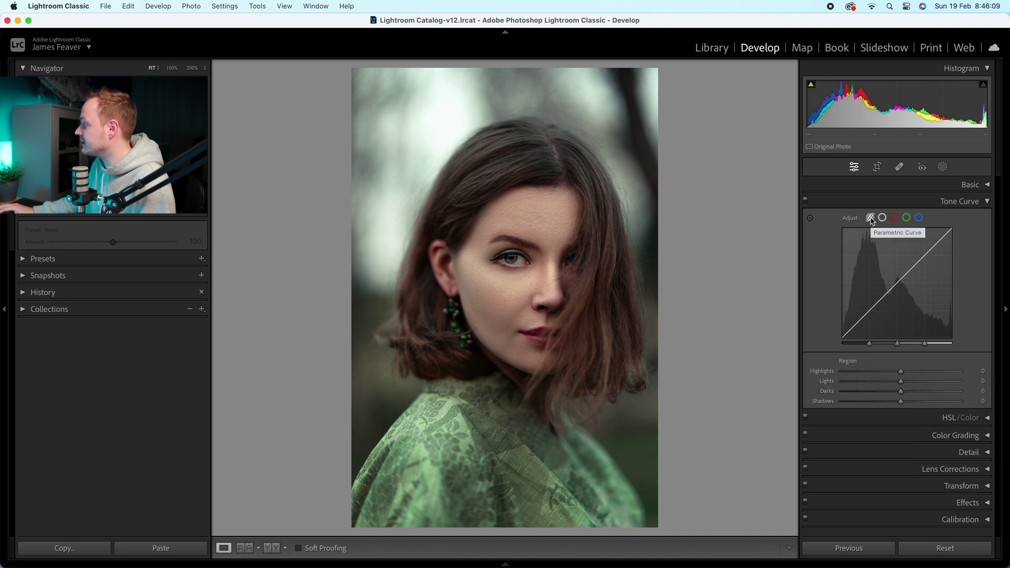
{"action": "left_click", "coordinate": [883, 219]}
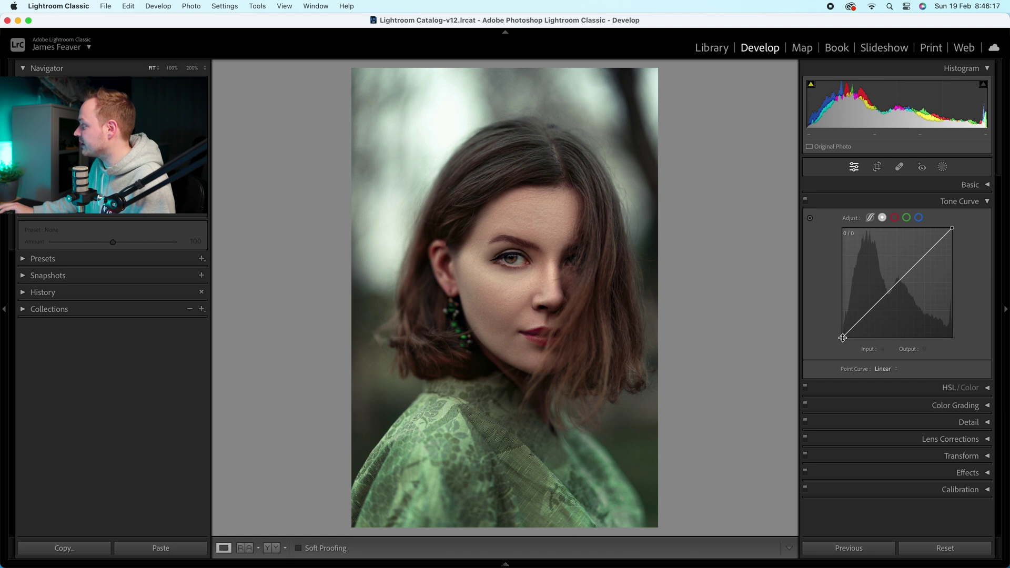
{"action": "left_click_drag", "start_coordinate": [844, 338], "coordinate": [834, 317]}
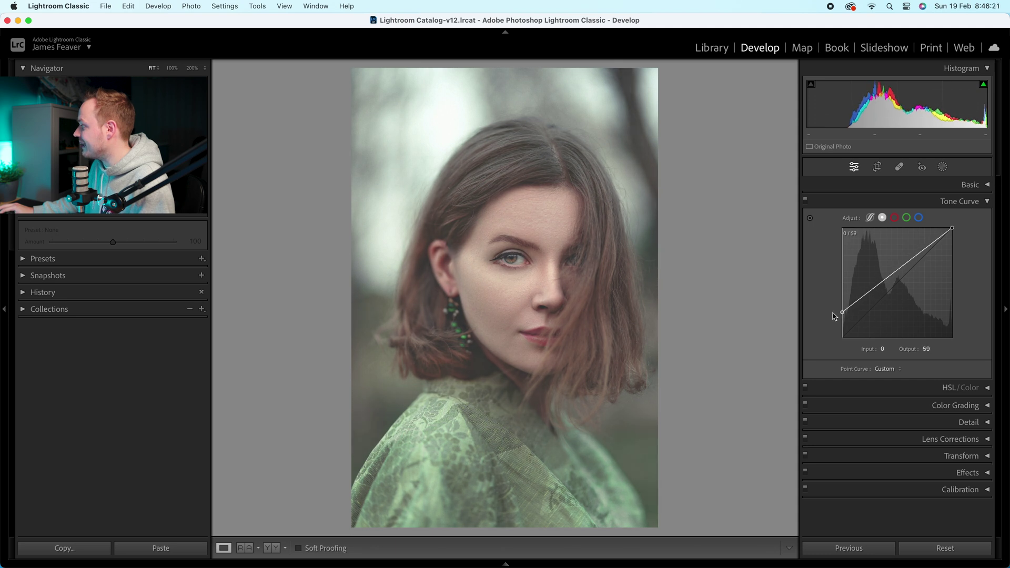
{"action": "left_click", "coordinate": [924, 349]}
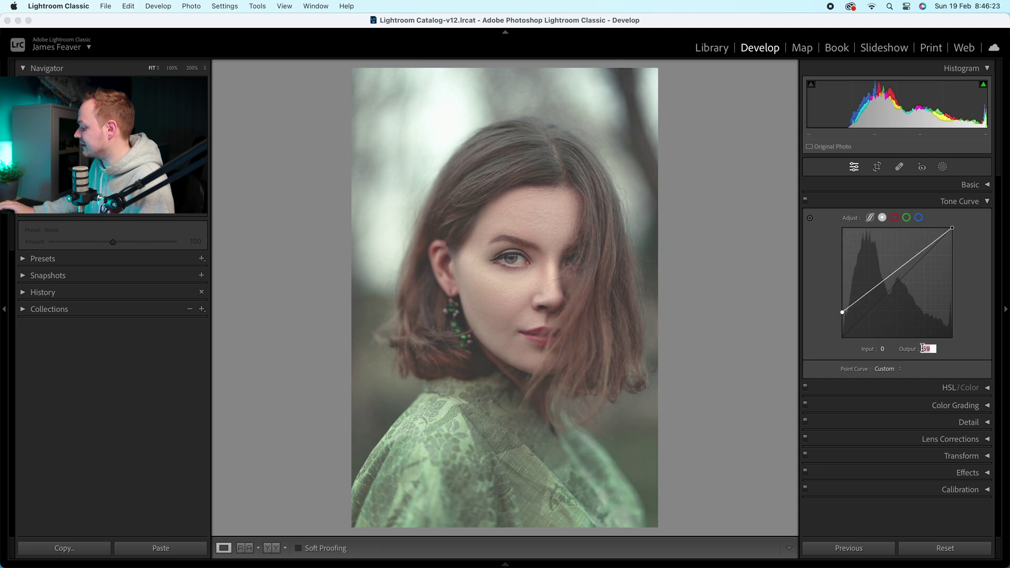
{"action": "type", "text": "60"}
{"action": "key", "text": "Return"}
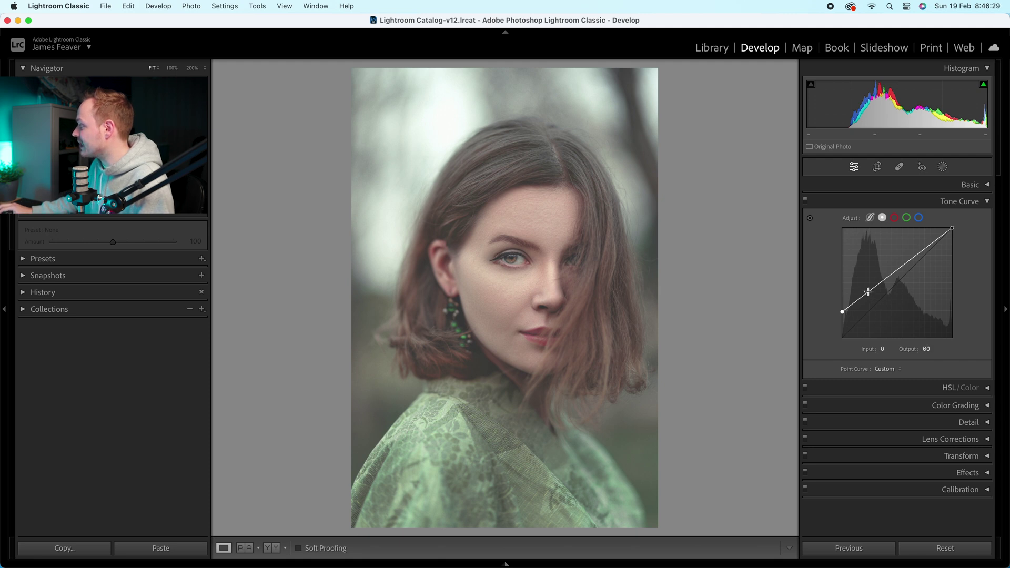
- Shape an S-curve with a shadow point at about 67/71 and a highlight point at about 165/179, lowering the black point slightly
{"action": "left_click_drag", "start_coordinate": [868, 292], "coordinate": [871, 311]}
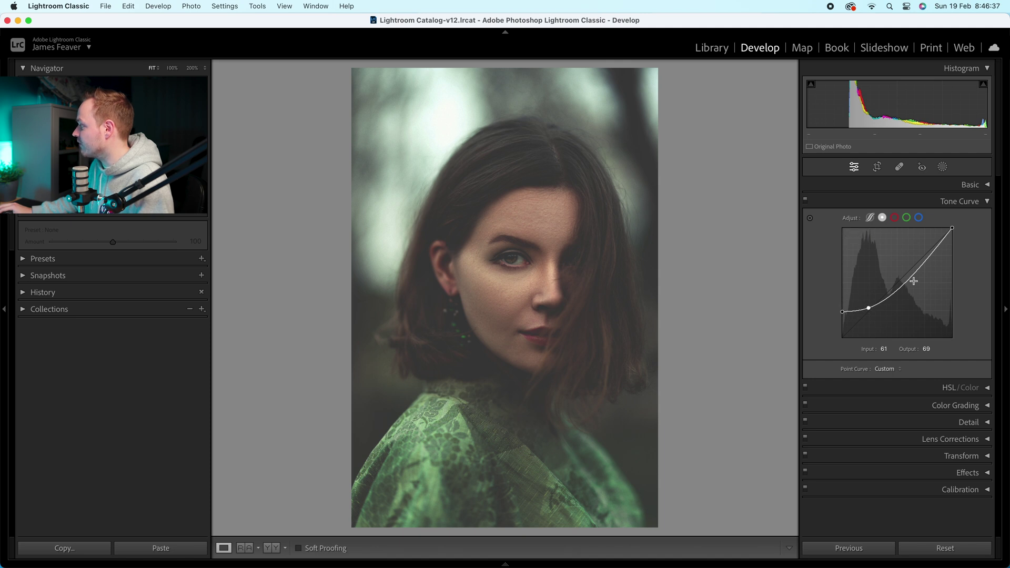
{"action": "left_click_drag", "start_coordinate": [917, 276], "coordinate": [916, 263]}
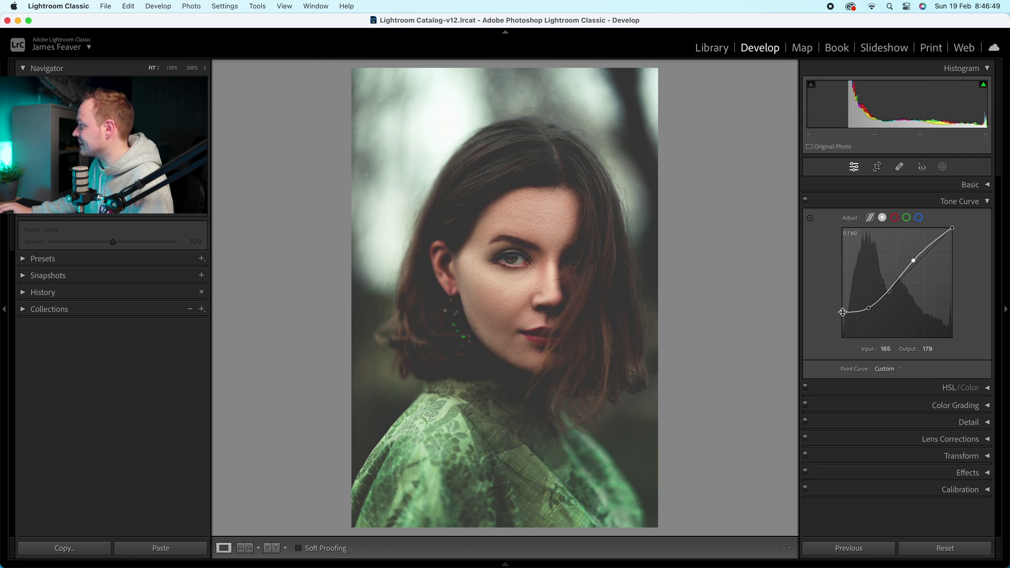
{"action": "left_click_drag", "start_coordinate": [842, 311], "coordinate": [871, 307]}
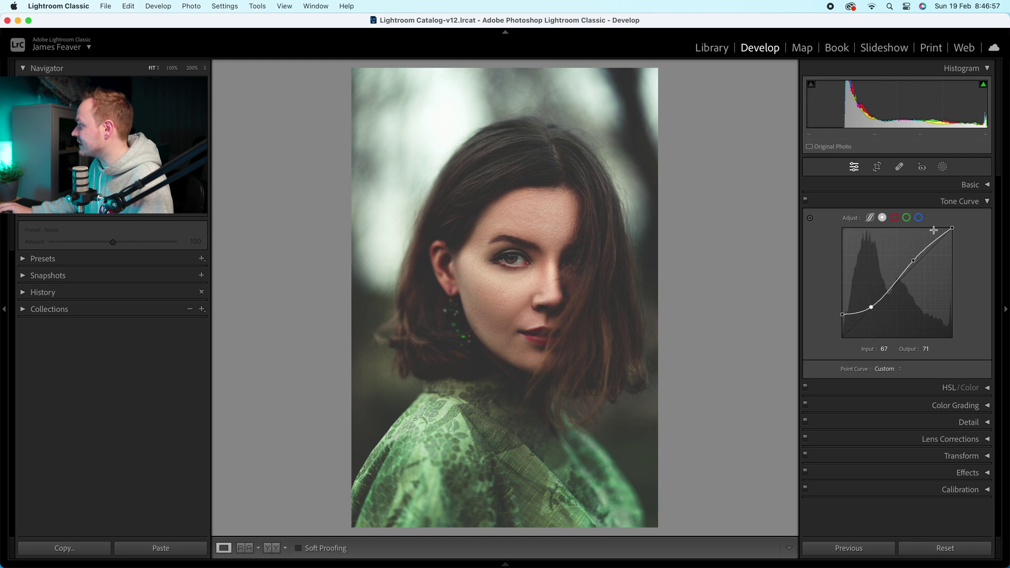
{"action": "left_click", "coordinate": [988, 202]}
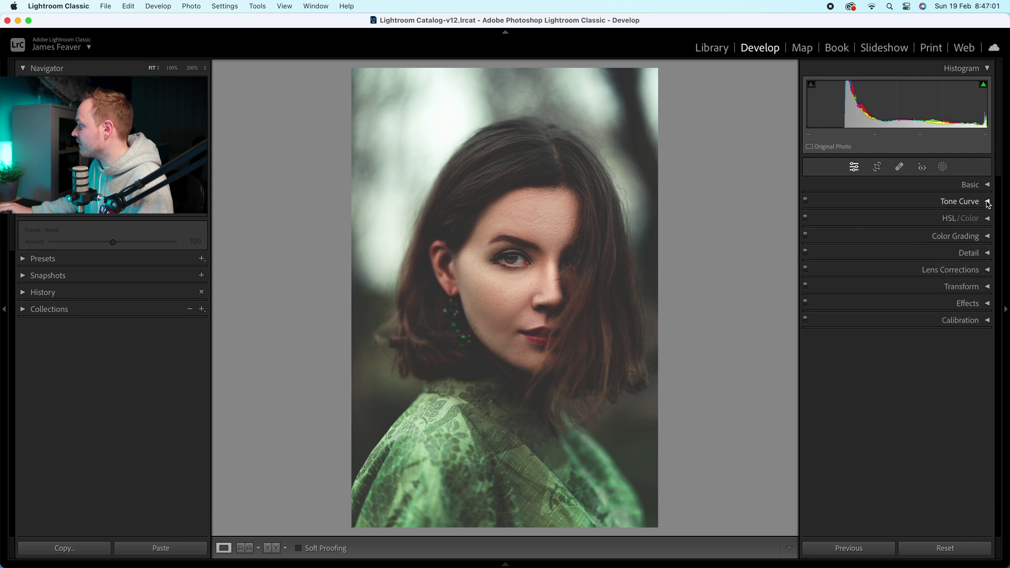
- Add a subtle dark post-crop vignette with the Highlight Priority style and an amount of -10
{"action": "left_click", "coordinate": [988, 303]}
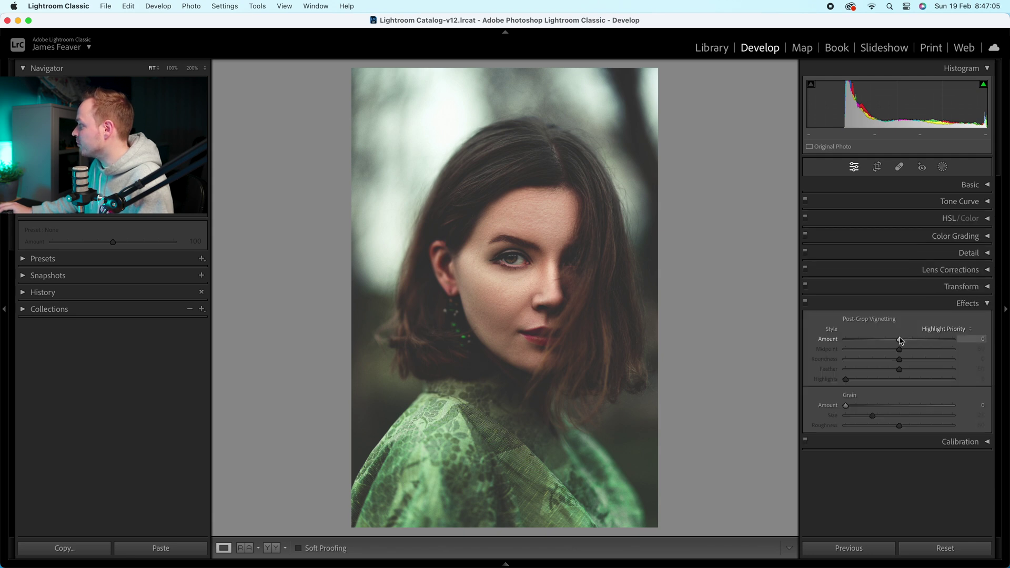
{"action": "left_click_drag", "start_coordinate": [901, 341], "coordinate": [897, 341]}
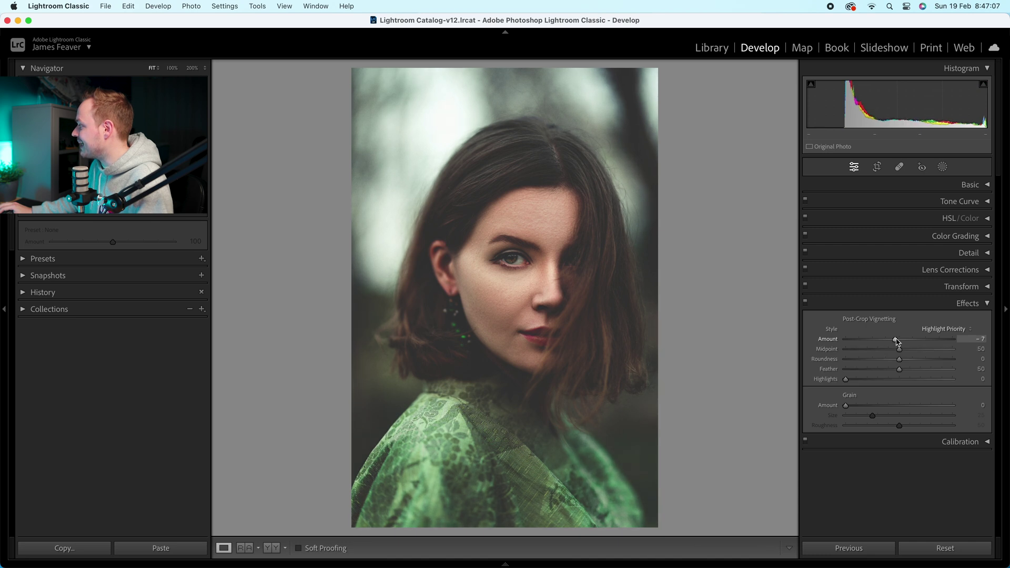
{"action": "left_click", "coordinate": [982, 339]}
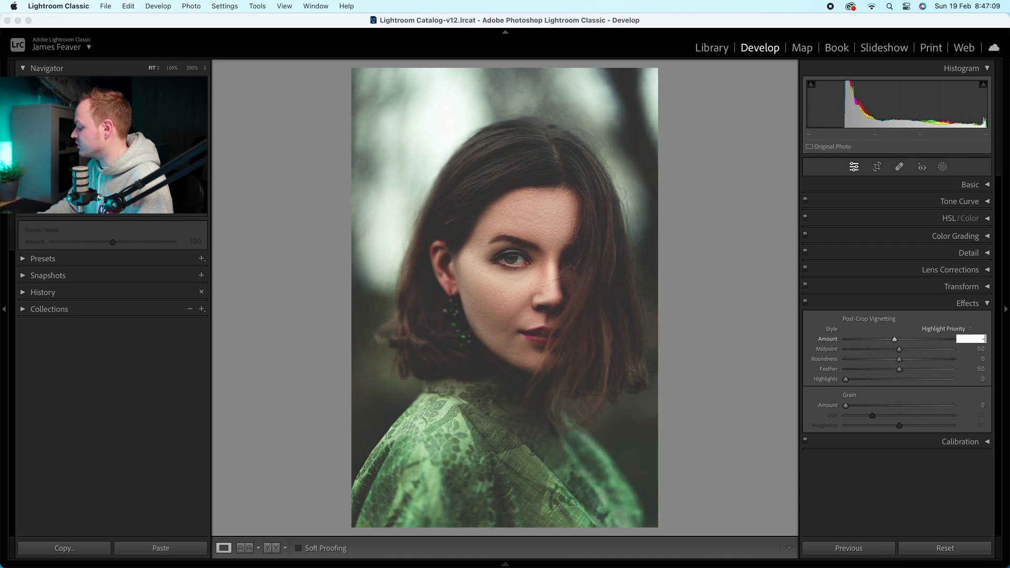
{"action": "type", "text": "-10"}
{"action": "key", "text": "Return"}
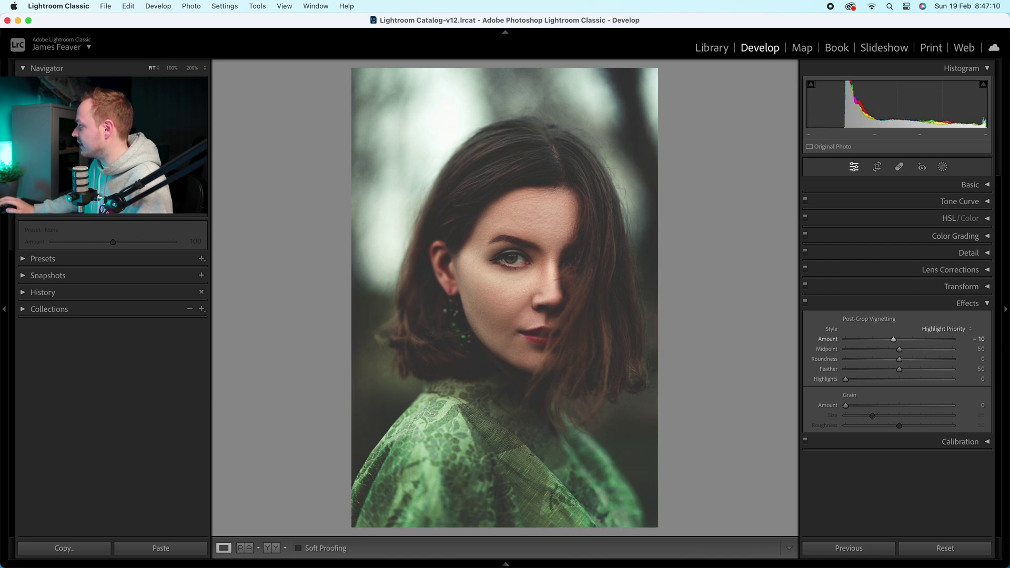
{"action": "left_click", "coordinate": [988, 304]}
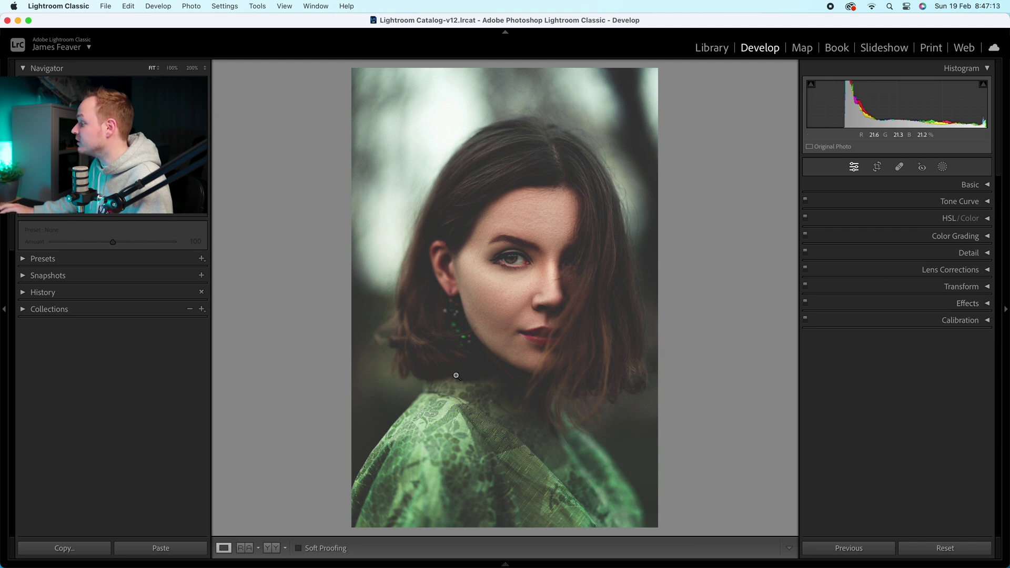
- Compare the portrait before and after side by side, inspecting the earring area at 100% before returning to the full view
{"action": "left_click", "coordinate": [268, 549]}
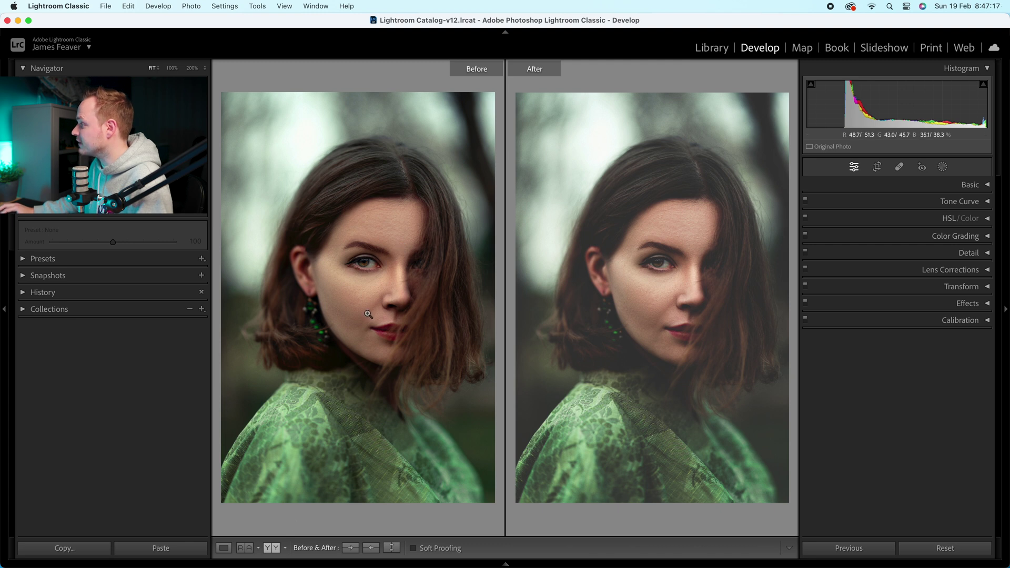
{"action": "left_click", "coordinate": [314, 319]}
{"action": "left_click_drag", "start_coordinate": [312, 280], "coordinate": [351, 317]}
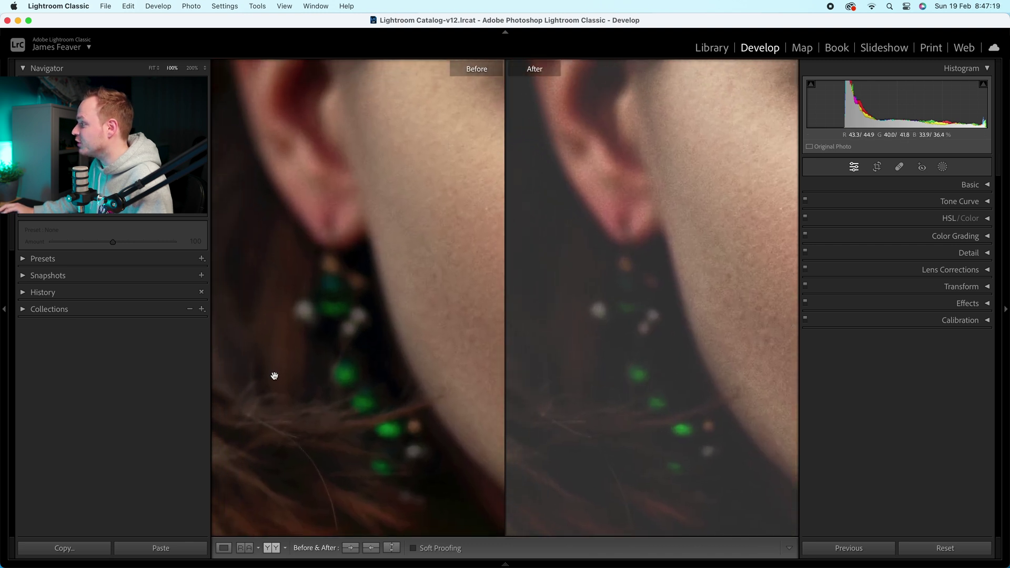
{"action": "left_click", "coordinate": [369, 343]}
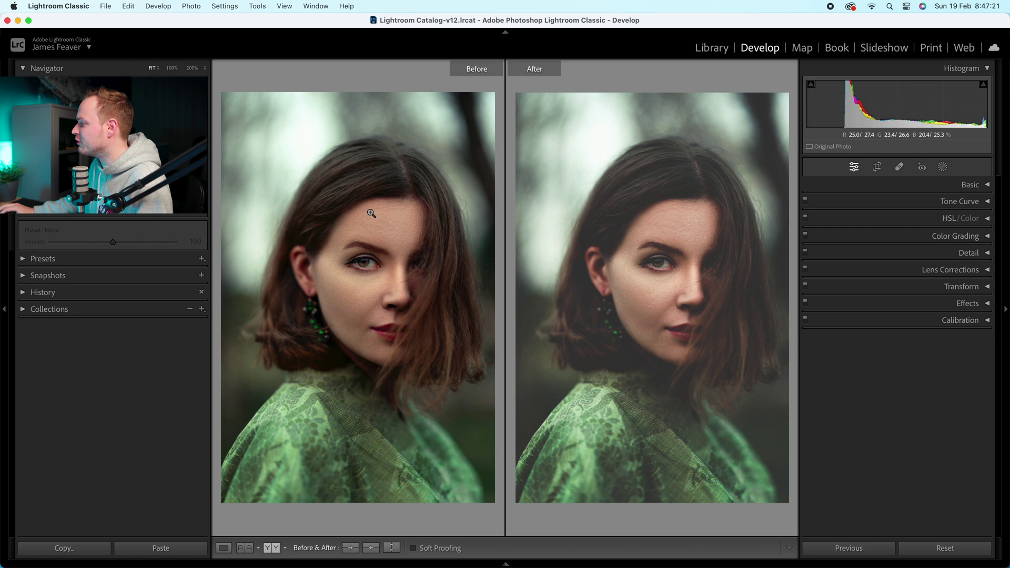